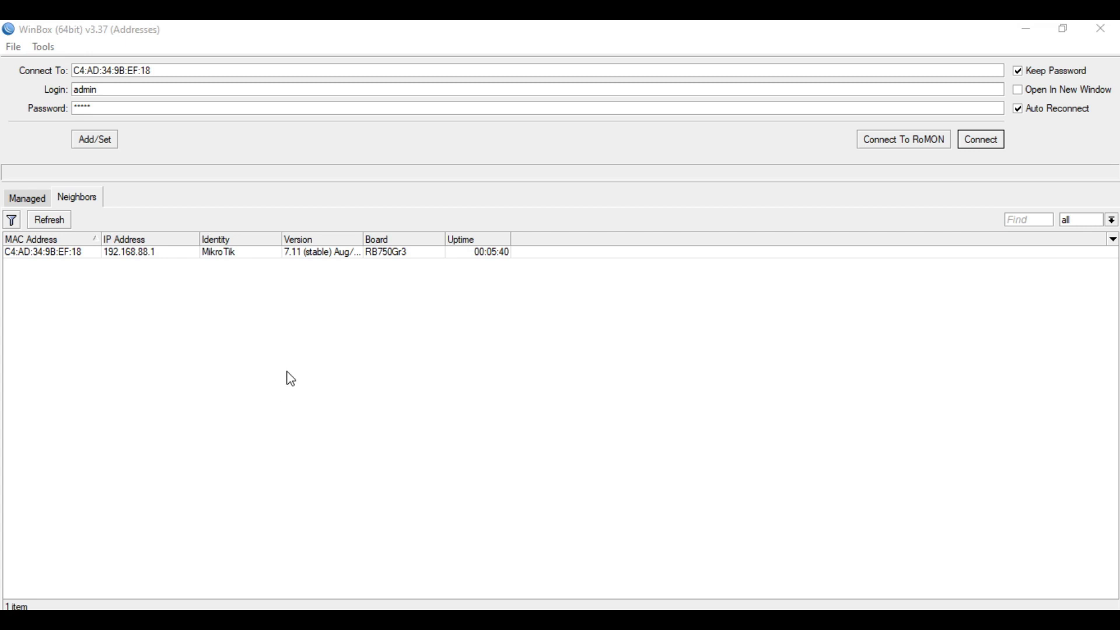
Connect to the discovered router and open IP > Hotspot to view the hotspot1 server
{"action": "left_click", "coordinate": [35, 252]}
{"action": "left_click", "coordinate": [983, 139]}
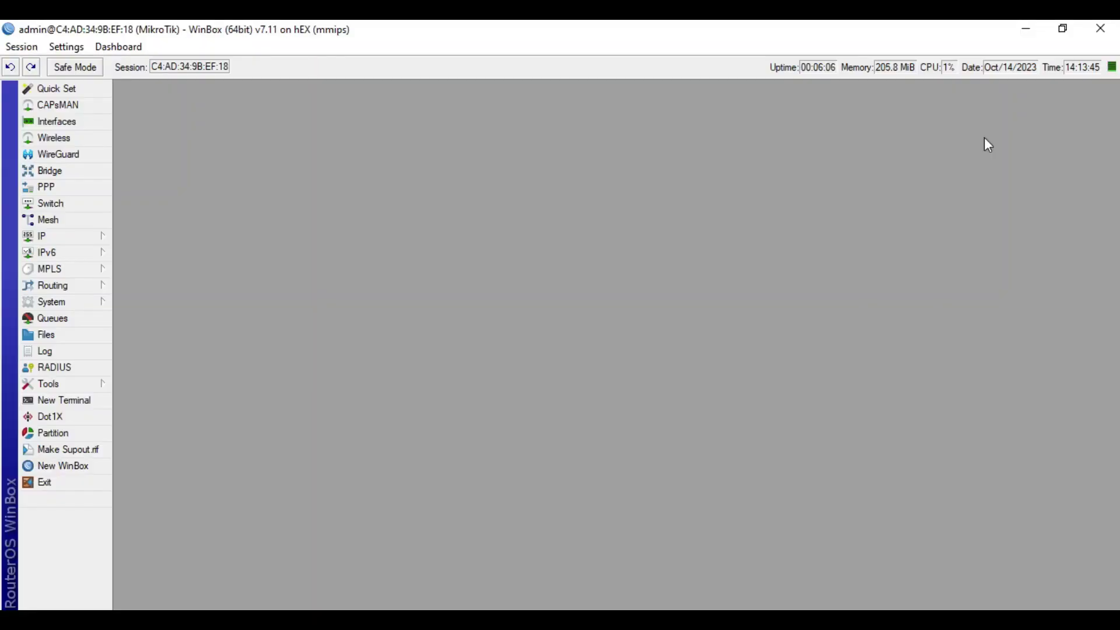
{"action": "left_click", "coordinate": [92, 238]}
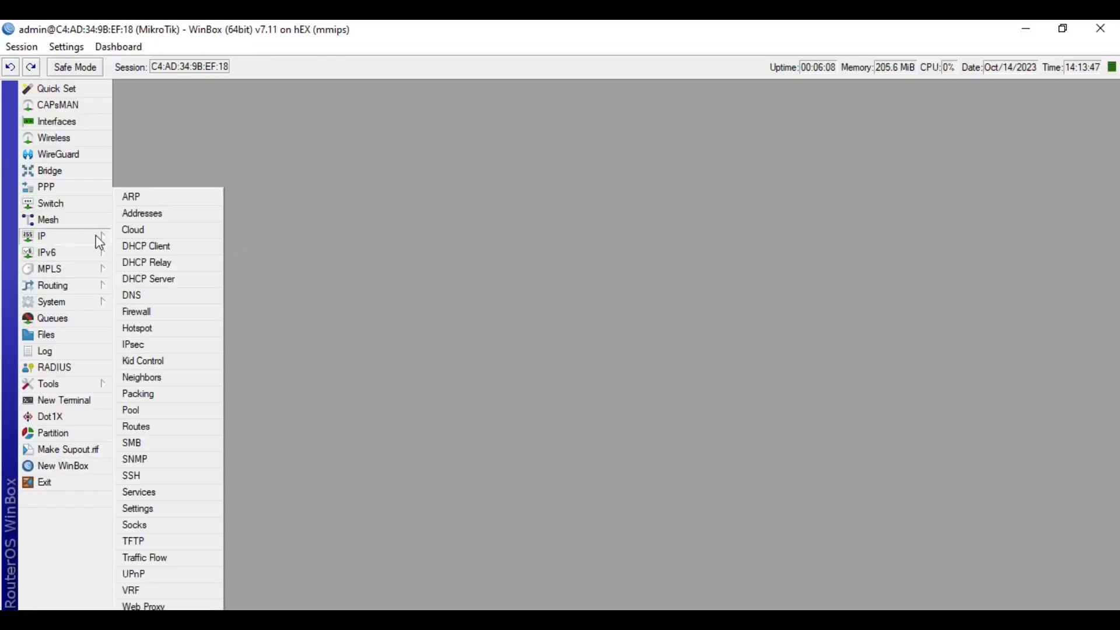
{"action": "left_click", "coordinate": [165, 330]}
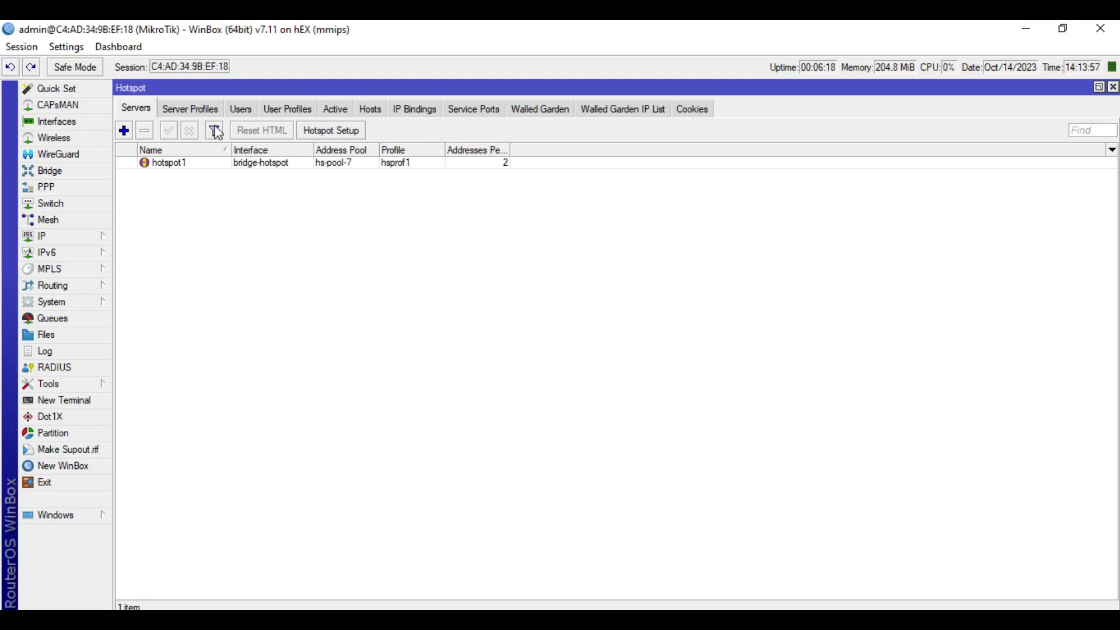
Add and save user profile Trial-Profile with address pool hs-pool-7 and a 2M/2M rate limit
{"action": "left_click", "coordinate": [294, 109]}
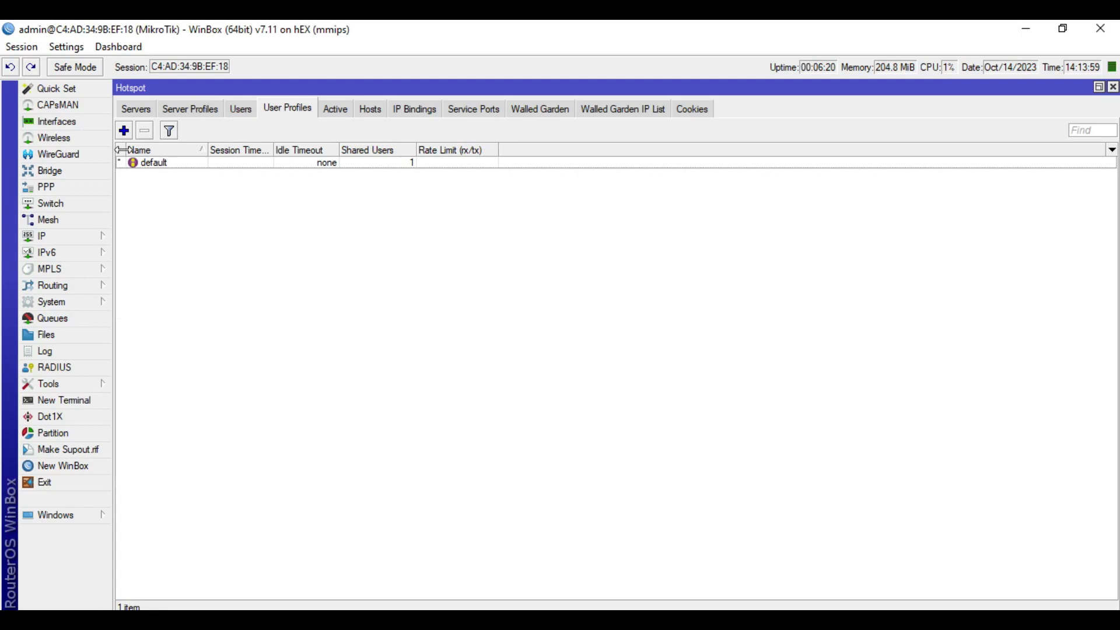
{"action": "left_click", "coordinate": [124, 130]}
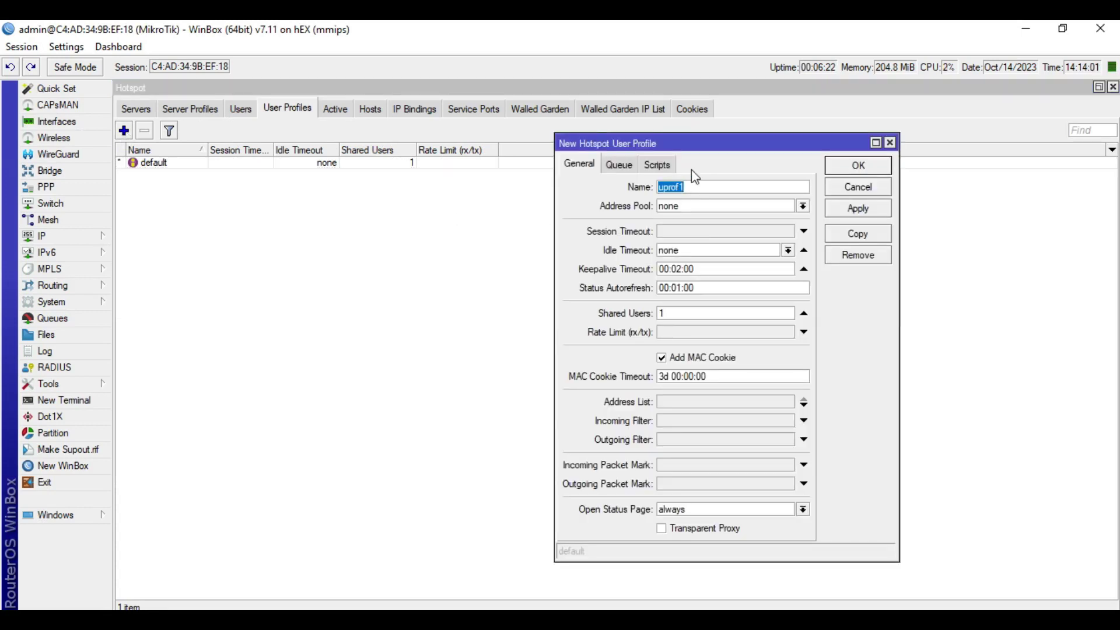
{"action": "type", "text": "Trial"}
{"action": "type", "text": "-Profile"}
{"action": "left_click", "coordinate": [690, 205]}
{"action": "left_click", "coordinate": [697, 220]}
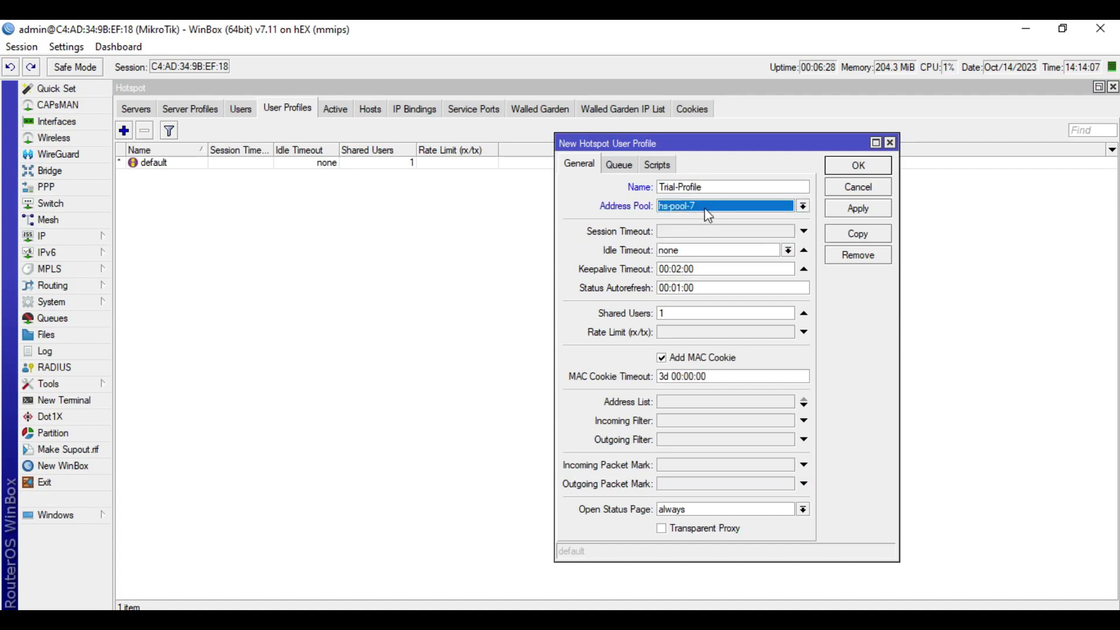
{"action": "left_click", "coordinate": [717, 207]}
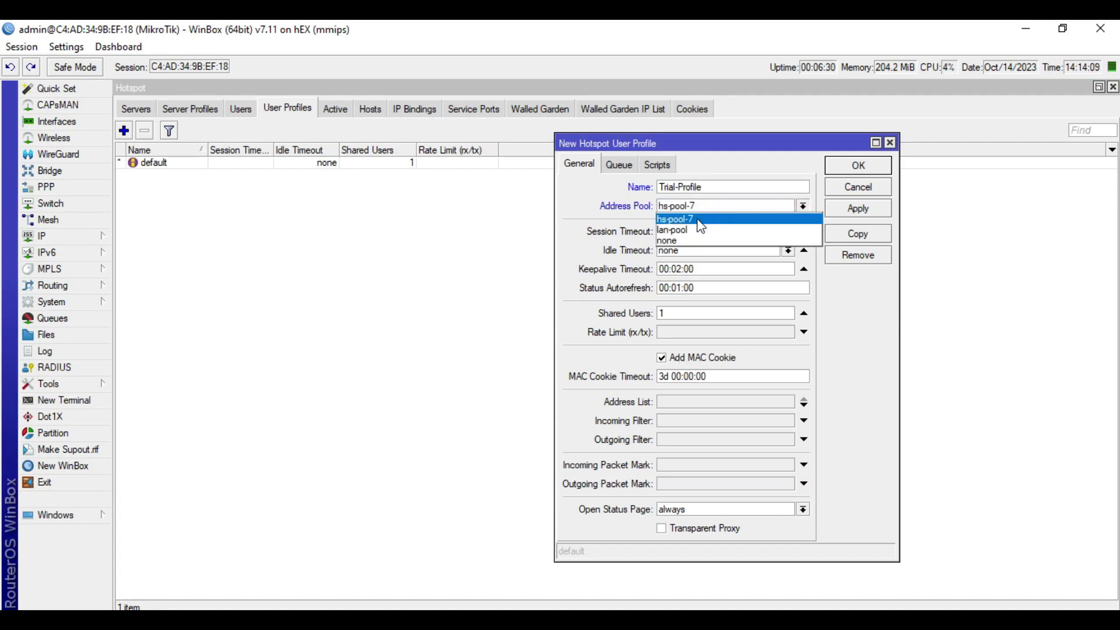
{"action": "left_click", "coordinate": [699, 219]}
{"action": "left_click", "coordinate": [718, 332]}
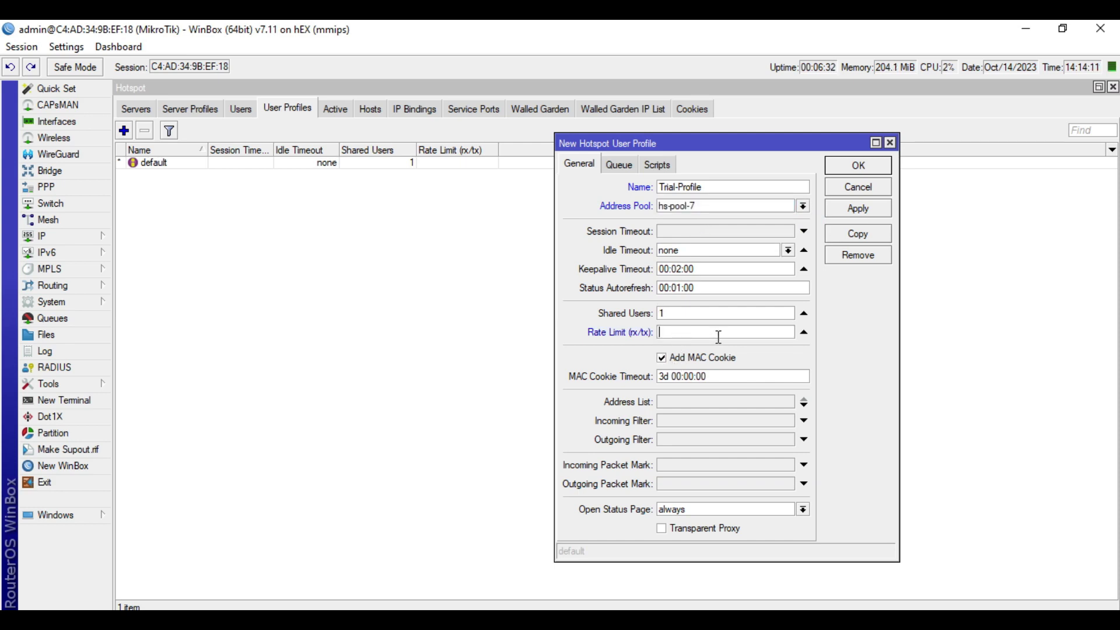
{"action": "type", "text": "2M"}
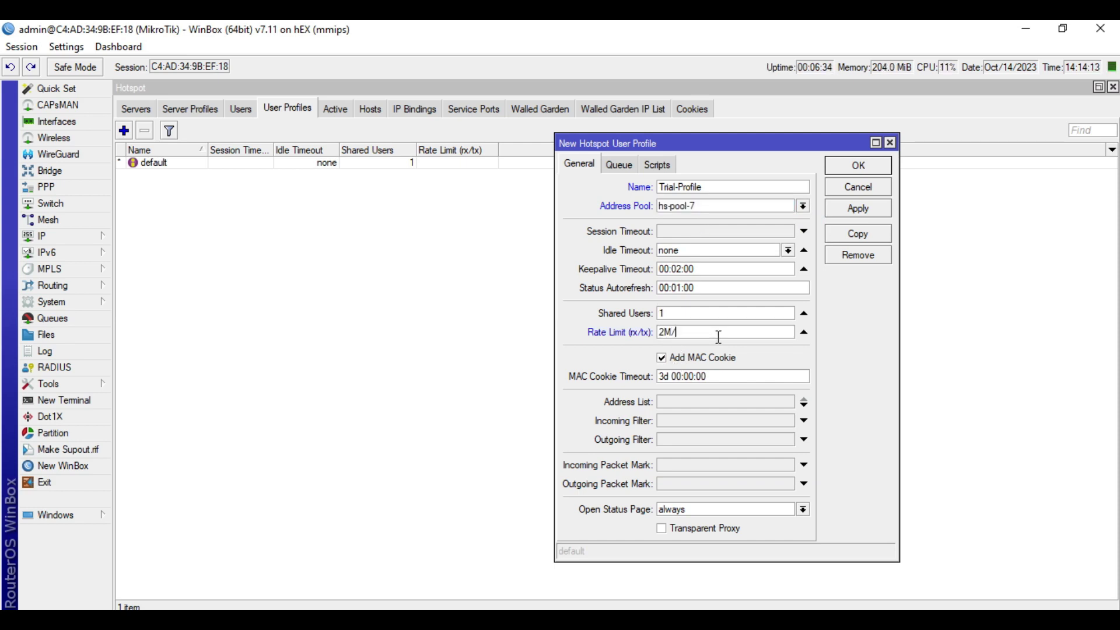
{"action": "type", "text": "/2M"}
{"action": "left_click", "coordinate": [854, 210]}
{"action": "left_click", "coordinate": [882, 169]}
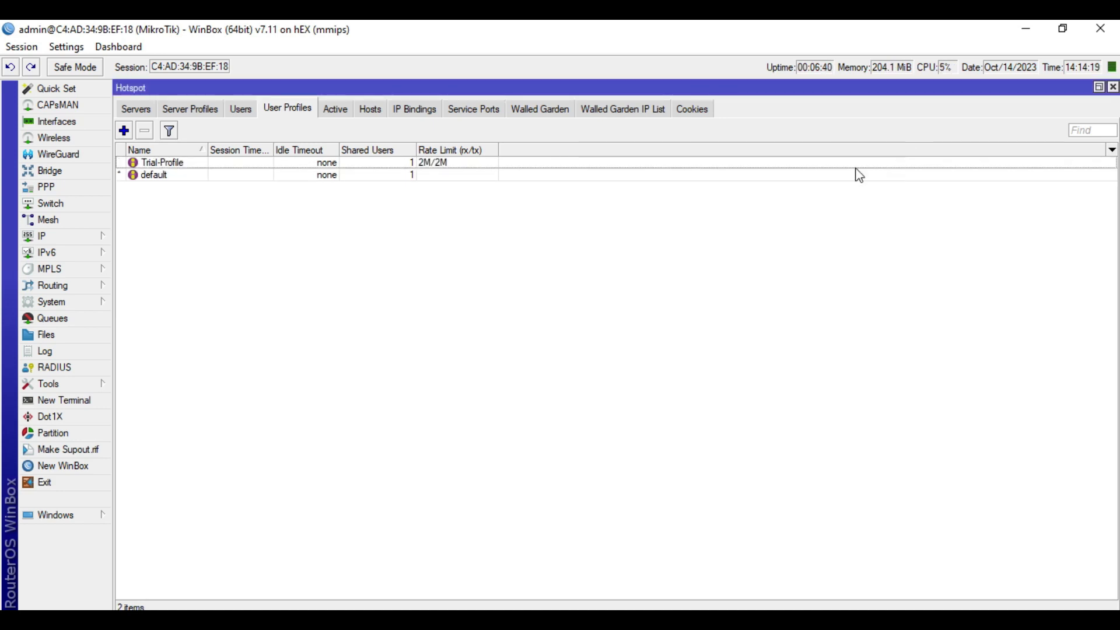
Open server profile hsprof1 and enable trial logins
{"action": "left_click", "coordinate": [198, 116]}
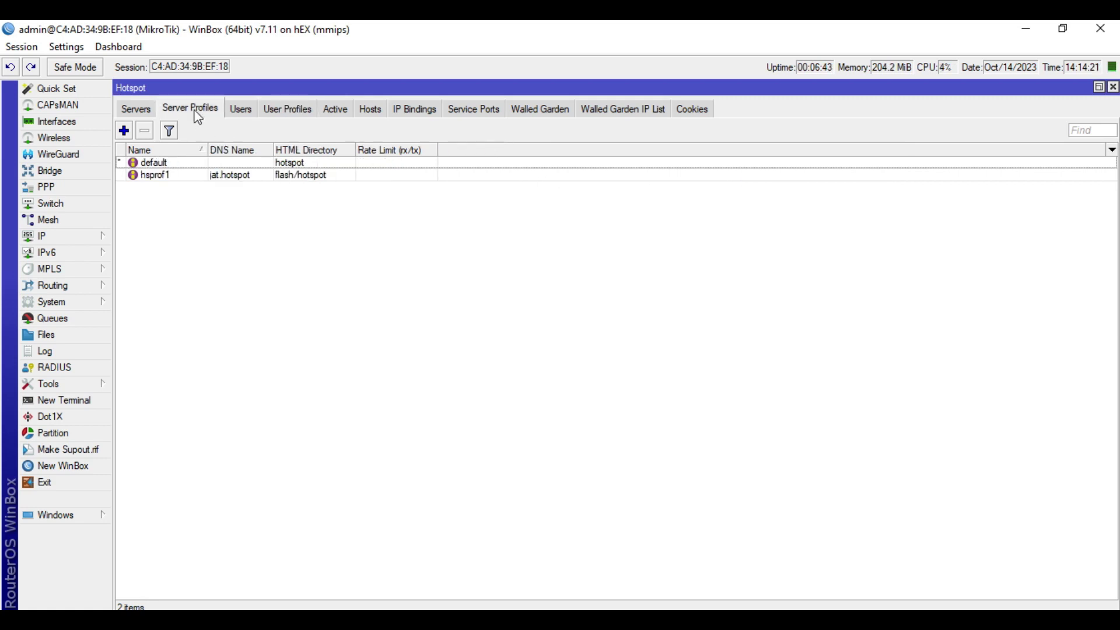
{"action": "left_click", "coordinate": [187, 177]}
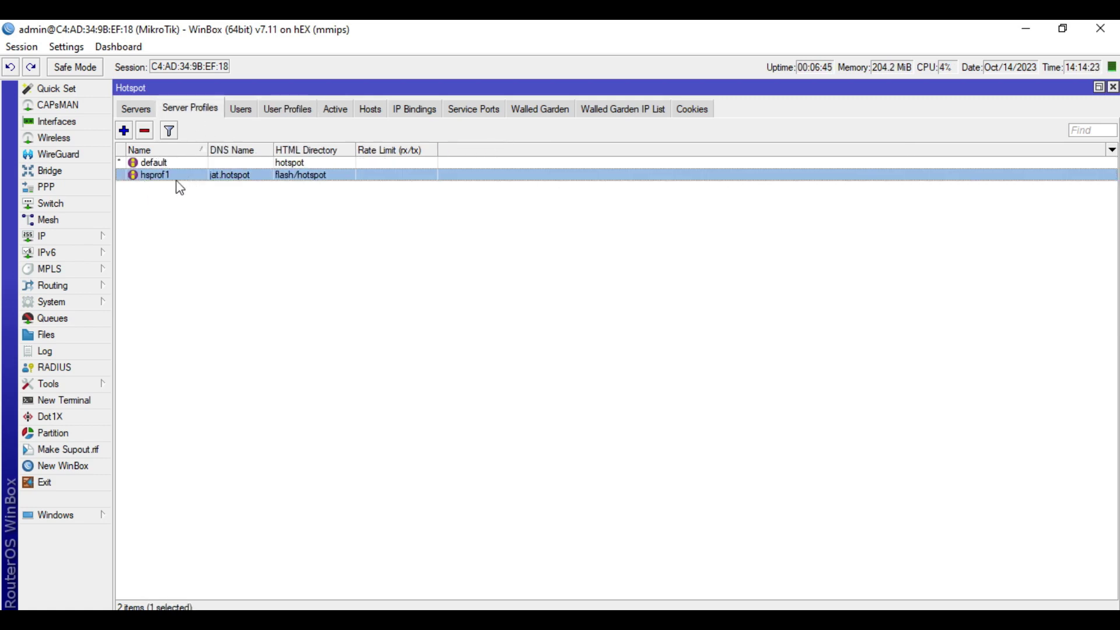
{"action": "double_click", "coordinate": [175, 184]}
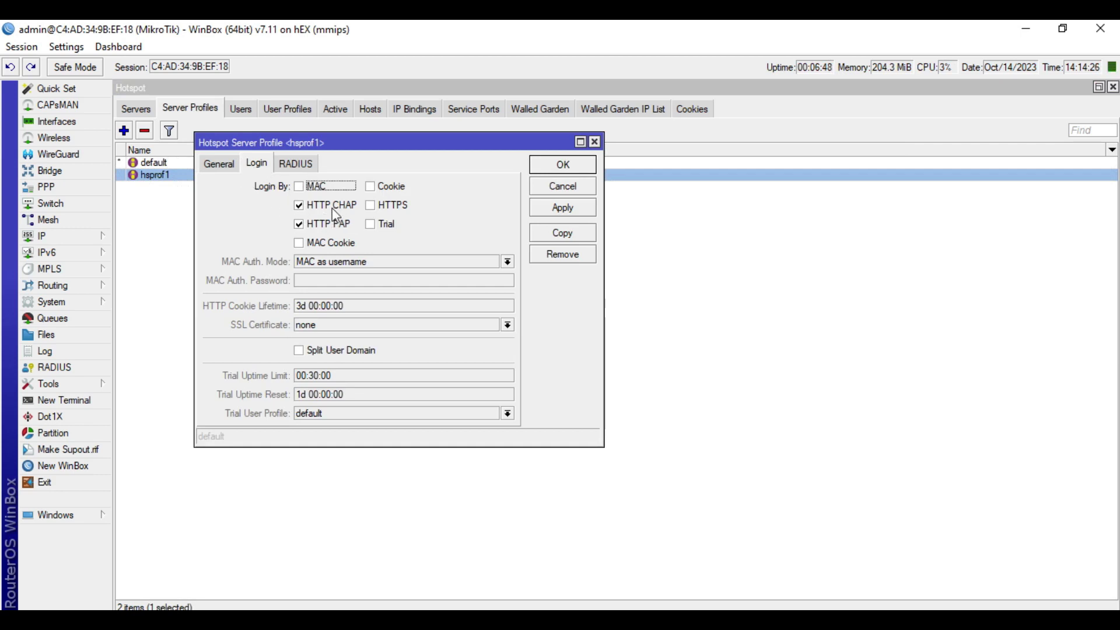
{"action": "left_click", "coordinate": [373, 226]}
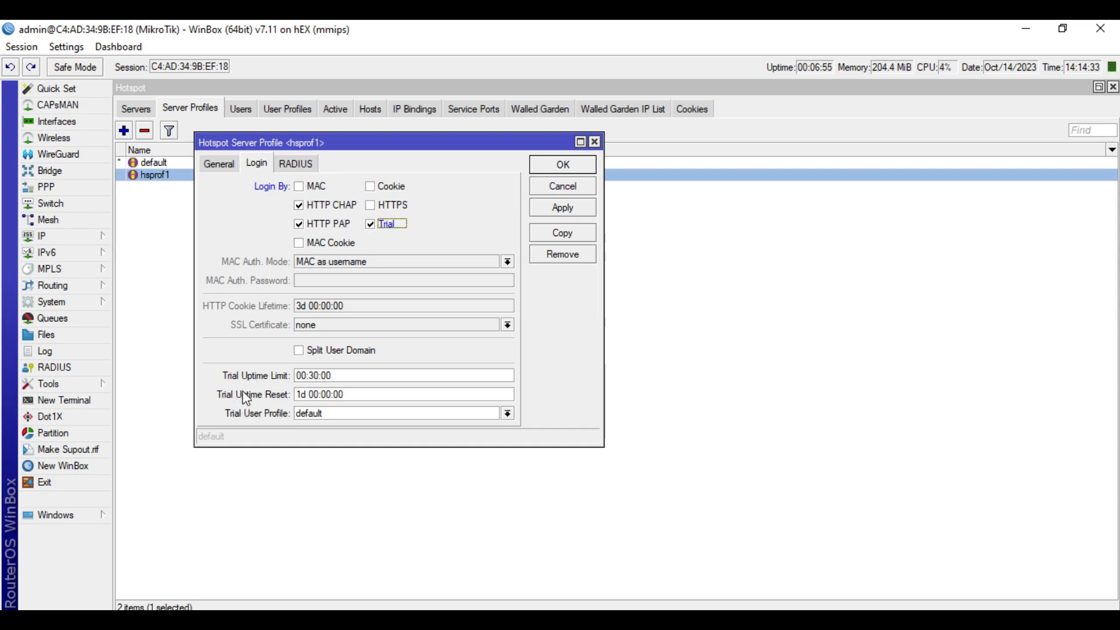
Set the trial uptime limit to 00:02:00 and the reset to 00:05:00
{"action": "left_click", "coordinate": [347, 376]}
{"action": "key", "text": "Left"}
{"action": "key", "text": "Left"}
{"action": "key", "text": "Left"}
{"action": "key", "text": "BackSpace"}
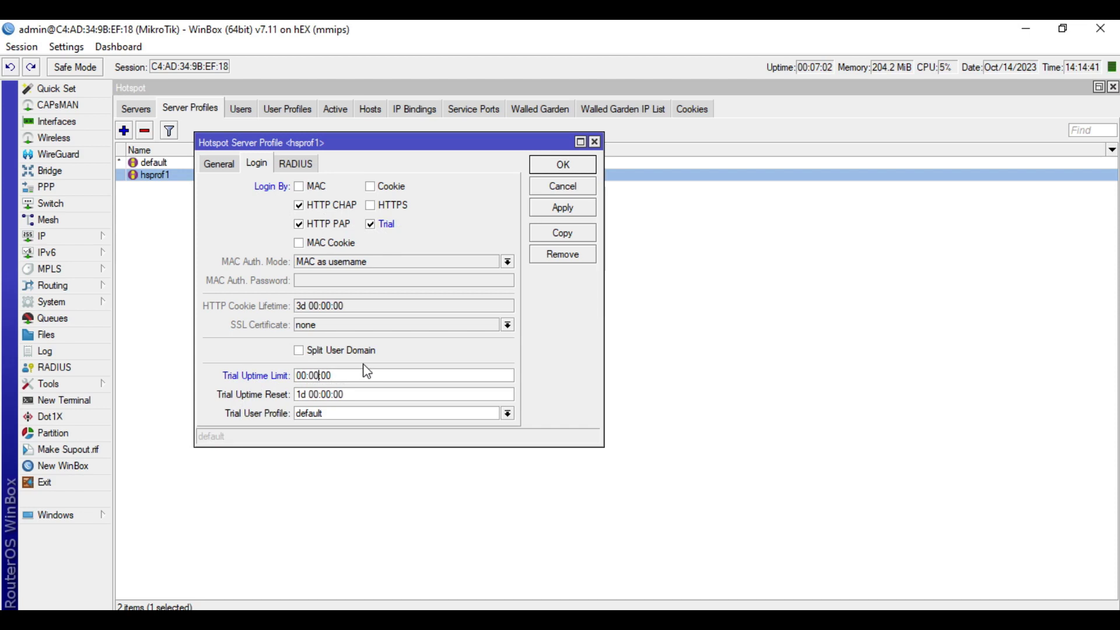
{"action": "type", "text": "2"}
{"action": "left_click", "coordinate": [358, 393]}
{"action": "key", "text": "Home"}
{"action": "key", "text": "Delete"}
{"action": "key", "text": "Delete"}
{"action": "key", "text": "Delete"}
{"action": "key", "text": "Right"}
{"action": "key", "text": "Delete"}
{"action": "type", "text": "5"}
Assign Trial-Profile to trial users and save hsprof1
{"action": "left_click", "coordinate": [335, 413]}
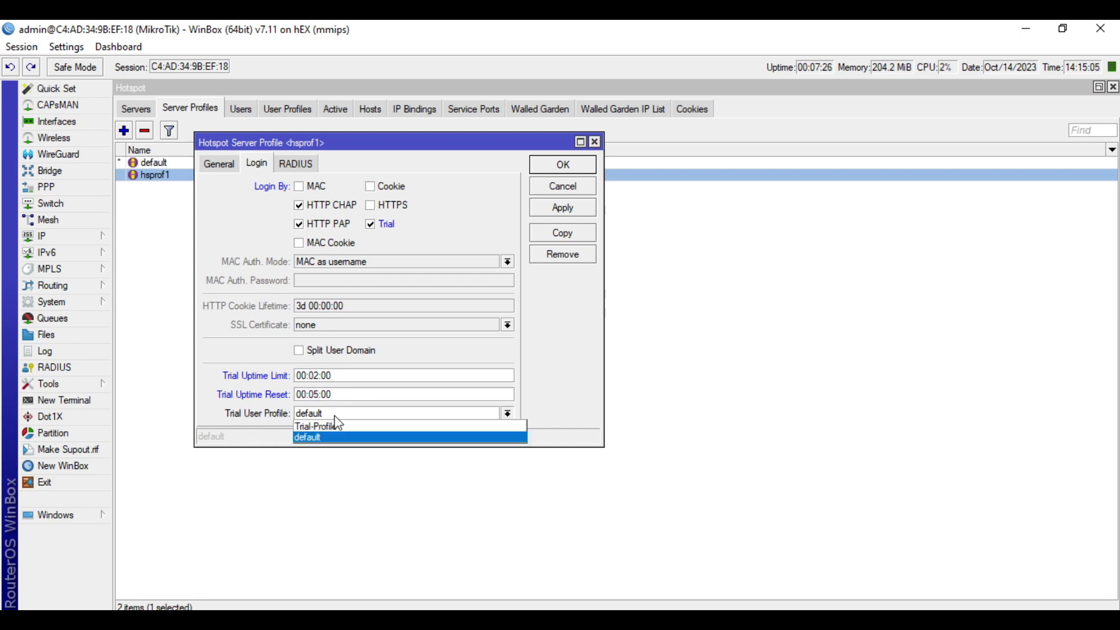
{"action": "left_click", "coordinate": [334, 426]}
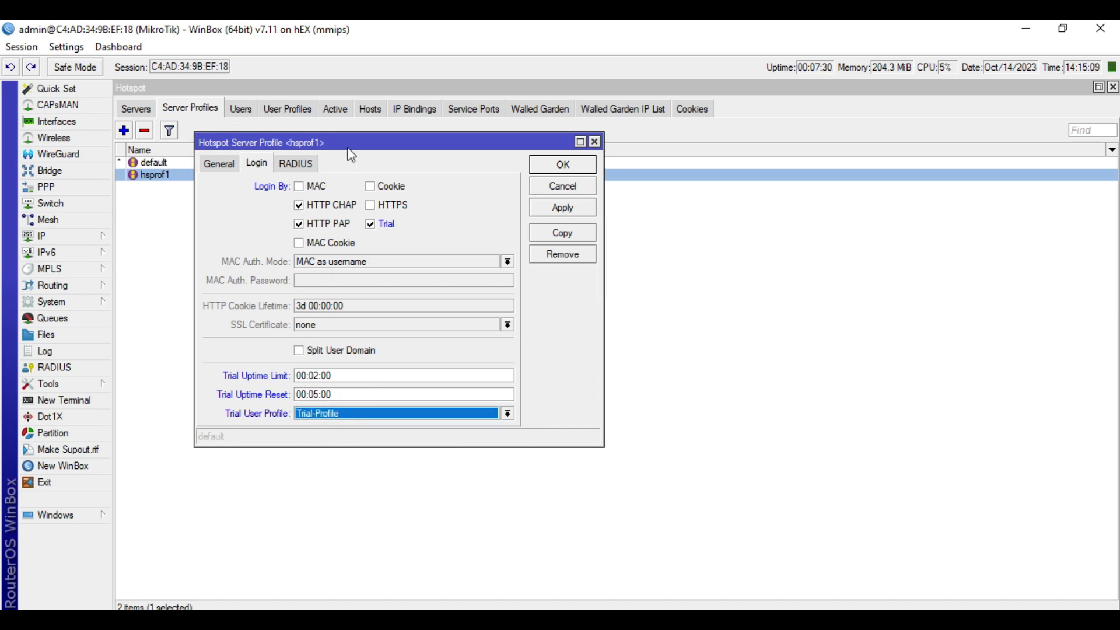
{"action": "left_click", "coordinate": [577, 207]}
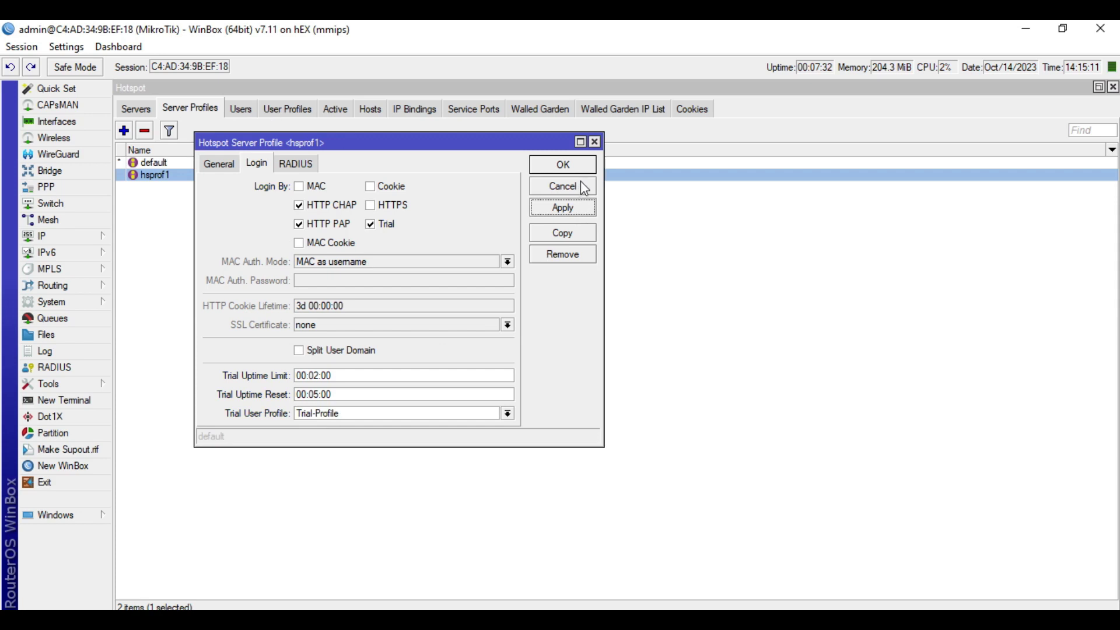
{"action": "left_click", "coordinate": [581, 168]}
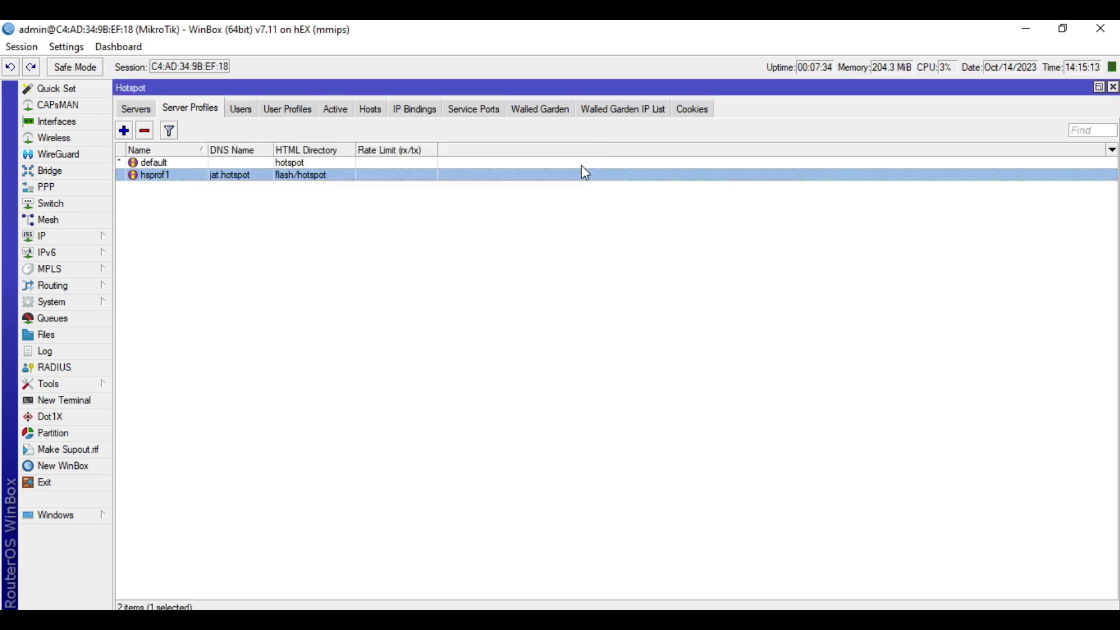
Reopen hsprof1 to verify the trial limit and reset values
{"action": "double_click", "coordinate": [406, 178]}
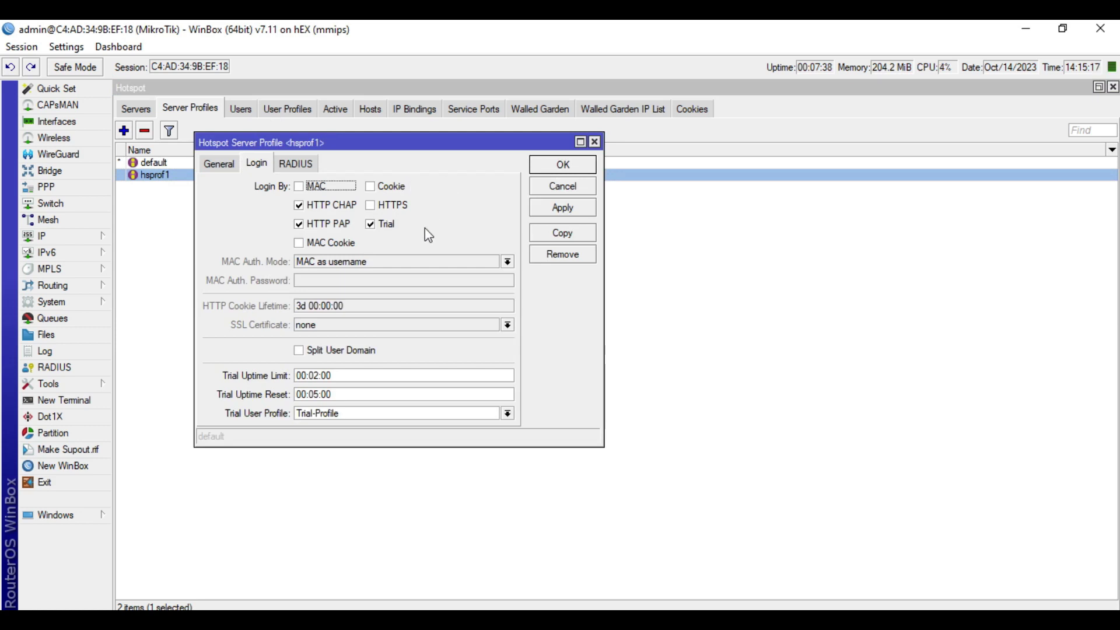
{"action": "left_click", "coordinate": [356, 376]}
{"action": "left_click", "coordinate": [357, 393]}
{"action": "left_click", "coordinate": [594, 141]}
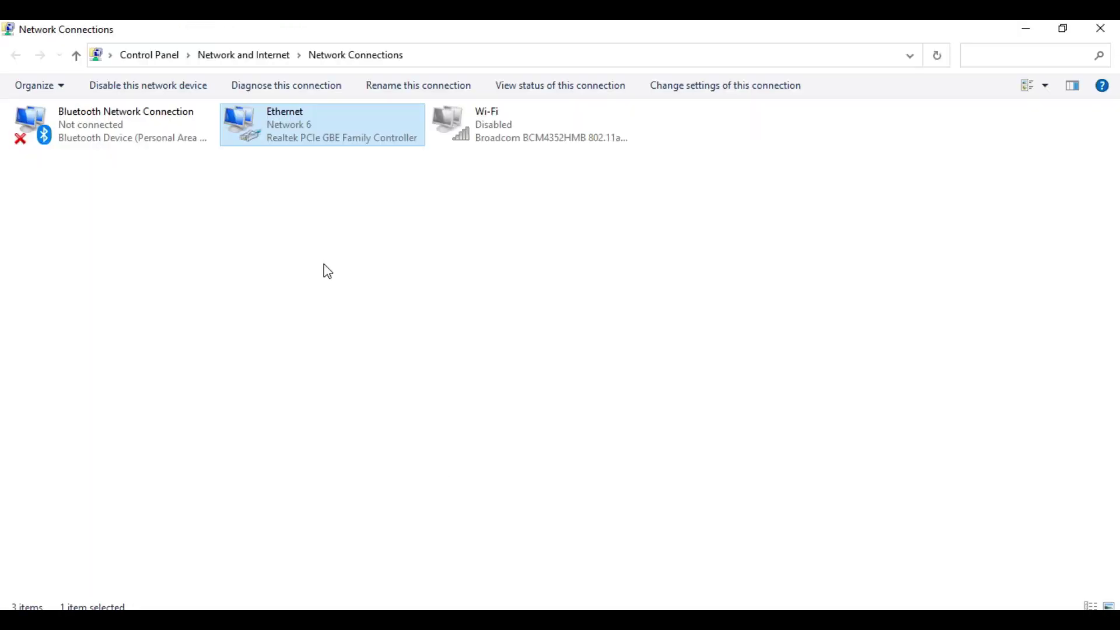
Disable Ethernet, enable Wi-Fi and cancel WinBox's reconnect attempt
{"action": "left_click", "coordinate": [160, 94]}
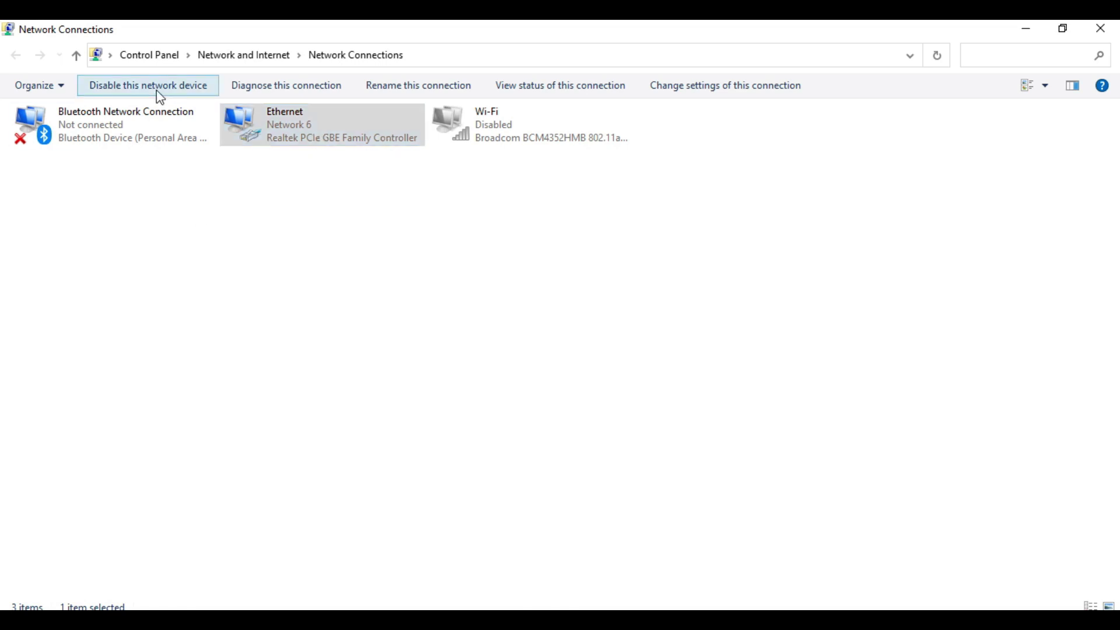
{"action": "left_click", "coordinate": [503, 133]}
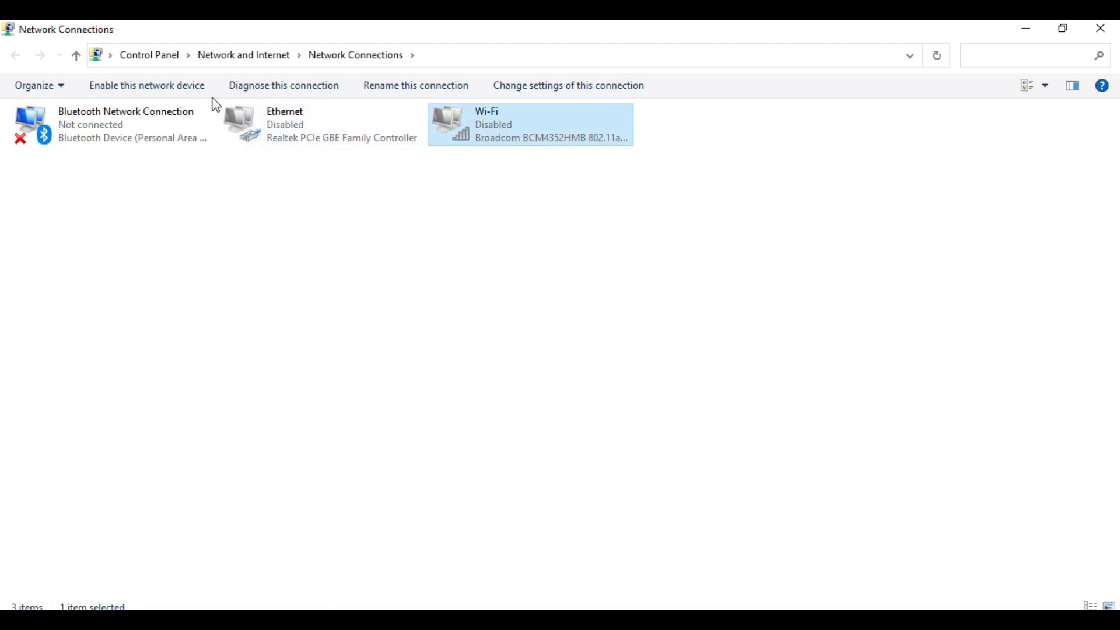
{"action": "left_click", "coordinate": [180, 91]}
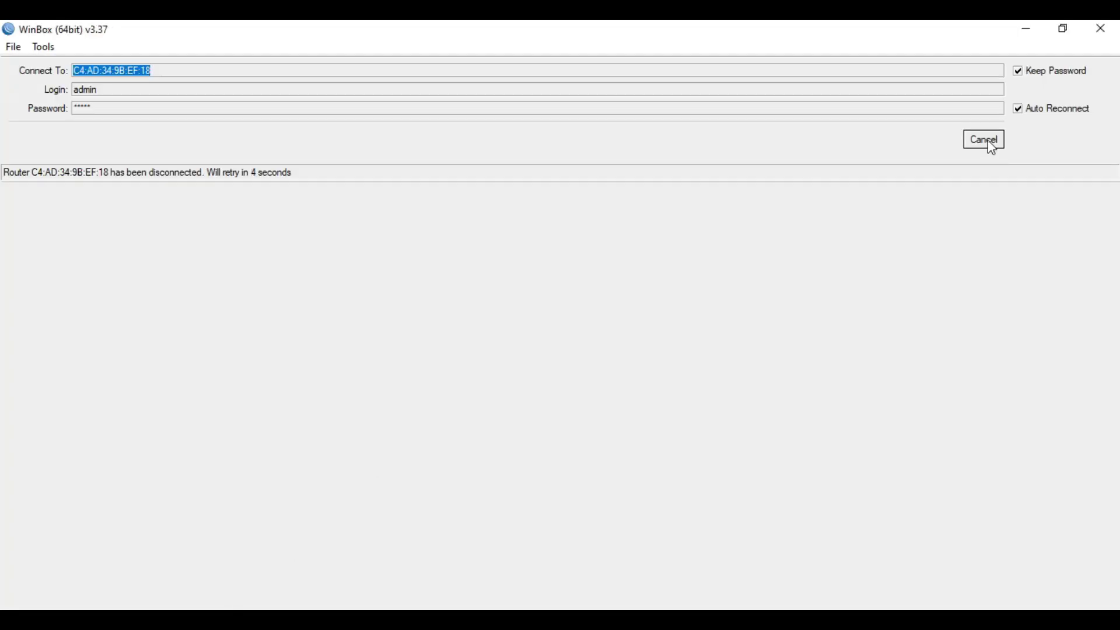
{"action": "left_click", "coordinate": [989, 142]}
{"action": "left_click", "coordinate": [1020, 30]}
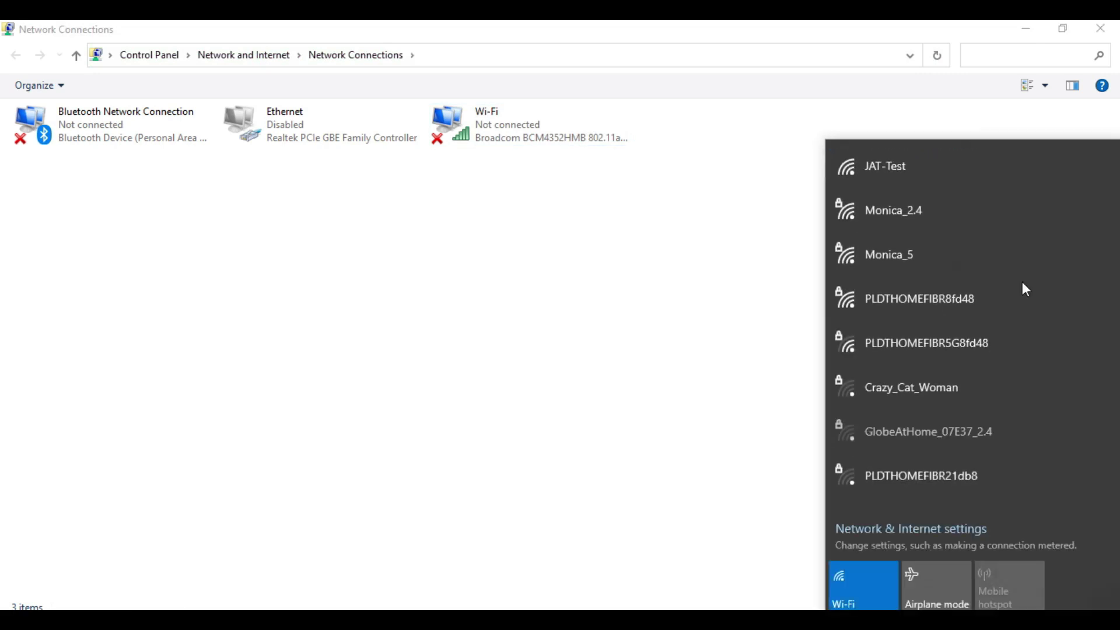
Connect to the open JAT-Test Wi-Fi network
{"action": "left_click", "coordinate": [929, 169]}
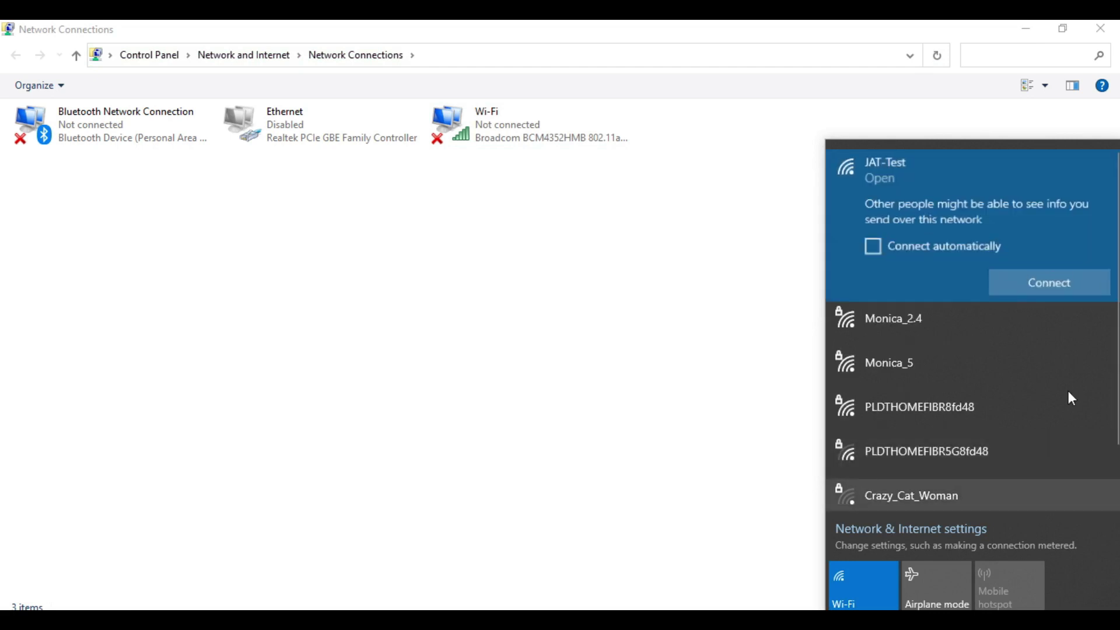
{"action": "left_click", "coordinate": [1071, 285]}
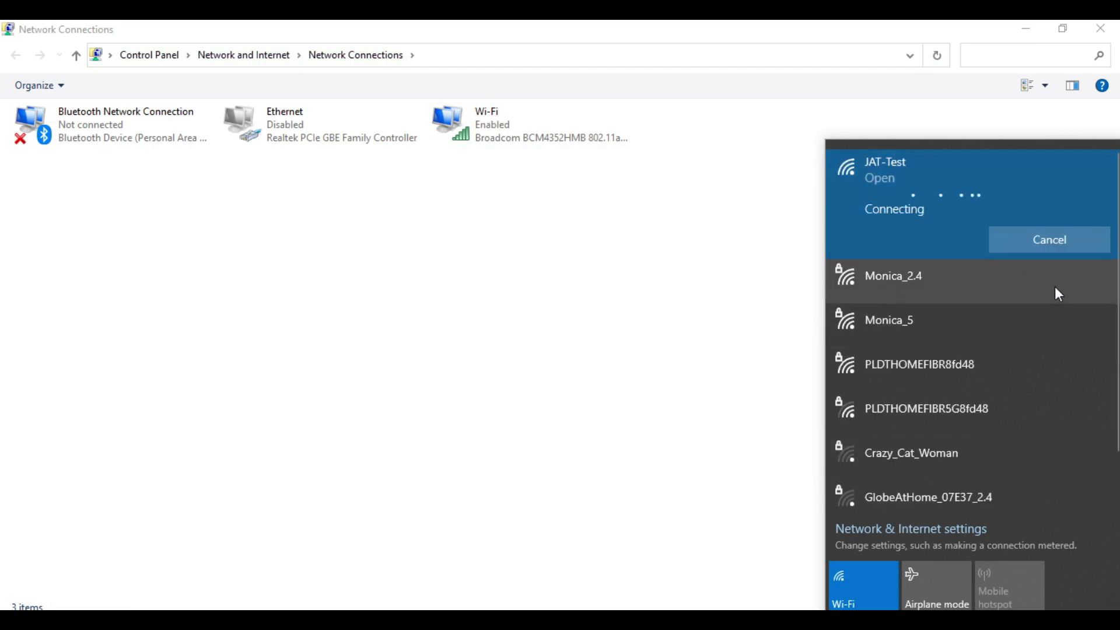
{"action": "left_click", "coordinate": [674, 298]}
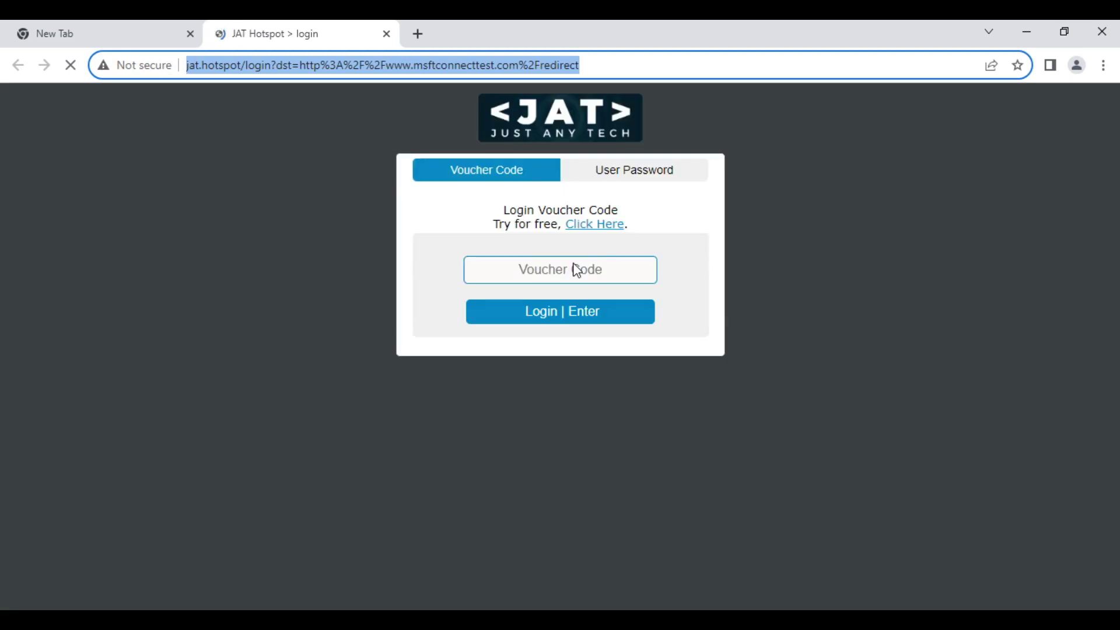
Close the blank New Tab and use the 'Try for free' link on the login page
{"action": "left_click", "coordinate": [190, 33]}
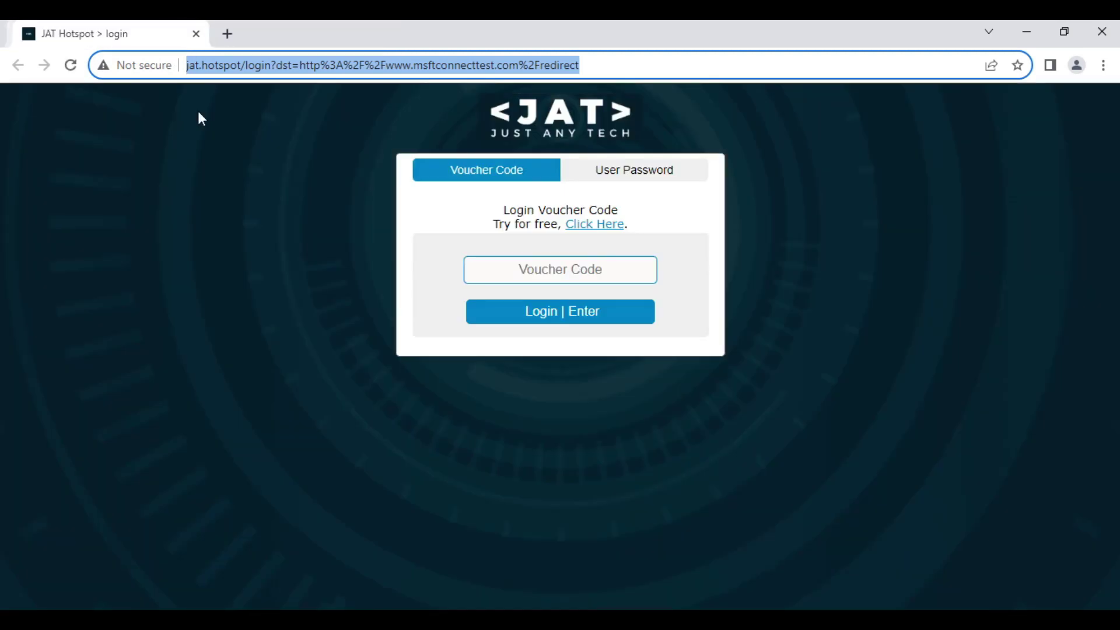
{"action": "left_click", "coordinate": [701, 253]}
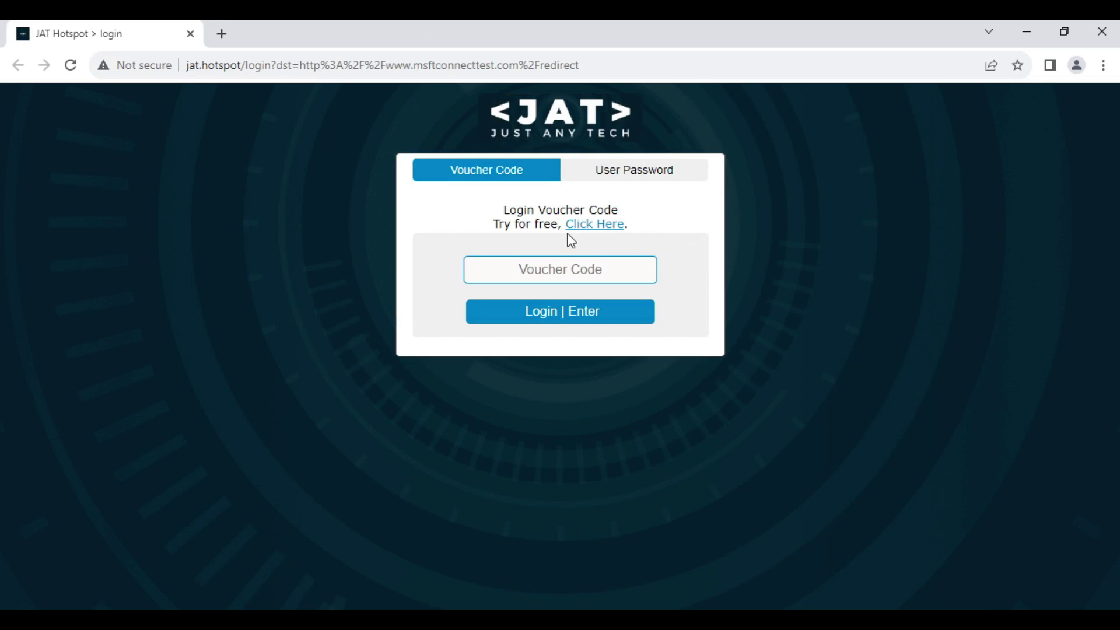
{"action": "mouse_move", "coordinate": [504, 226]}
{"action": "left_mouse_down"}
{"action": "mouse_move", "coordinate": [546, 225]}
{"action": "mouse_move", "coordinate": [486, 216]}
{"action": "left_mouse_up"}
{"action": "left_click", "coordinate": [658, 230]}
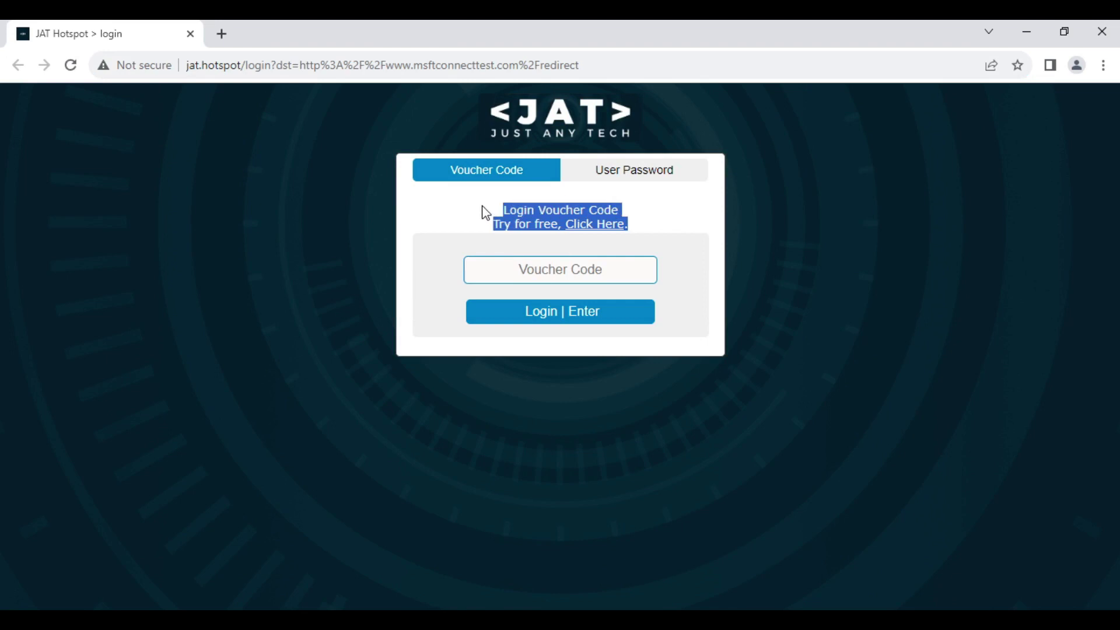
{"action": "left_click", "coordinate": [486, 213]}
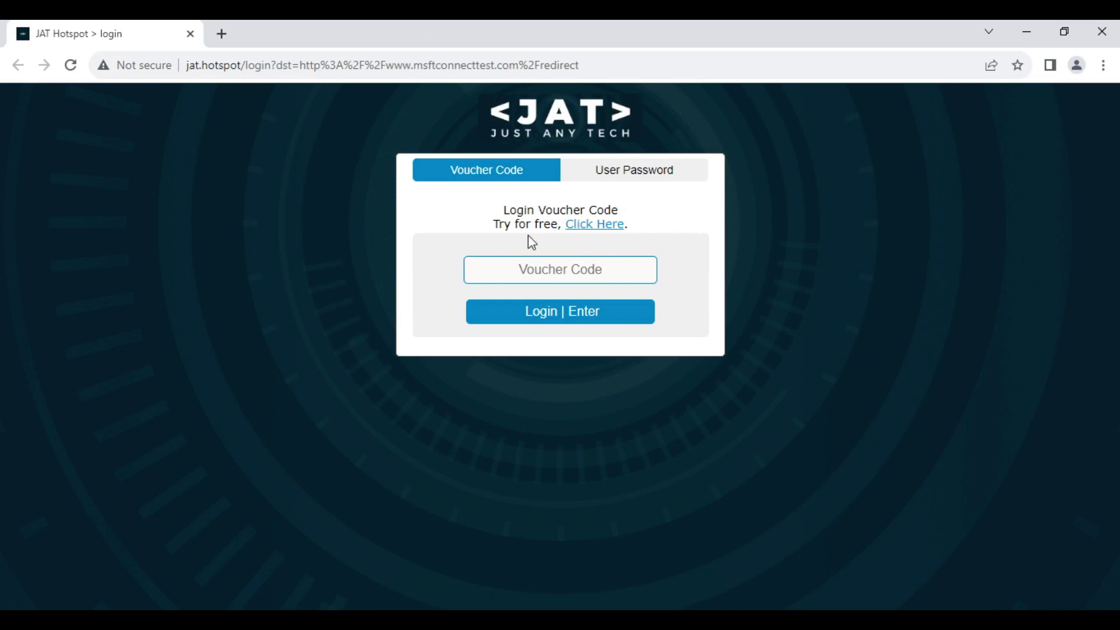
{"action": "left_click", "coordinate": [603, 226]}
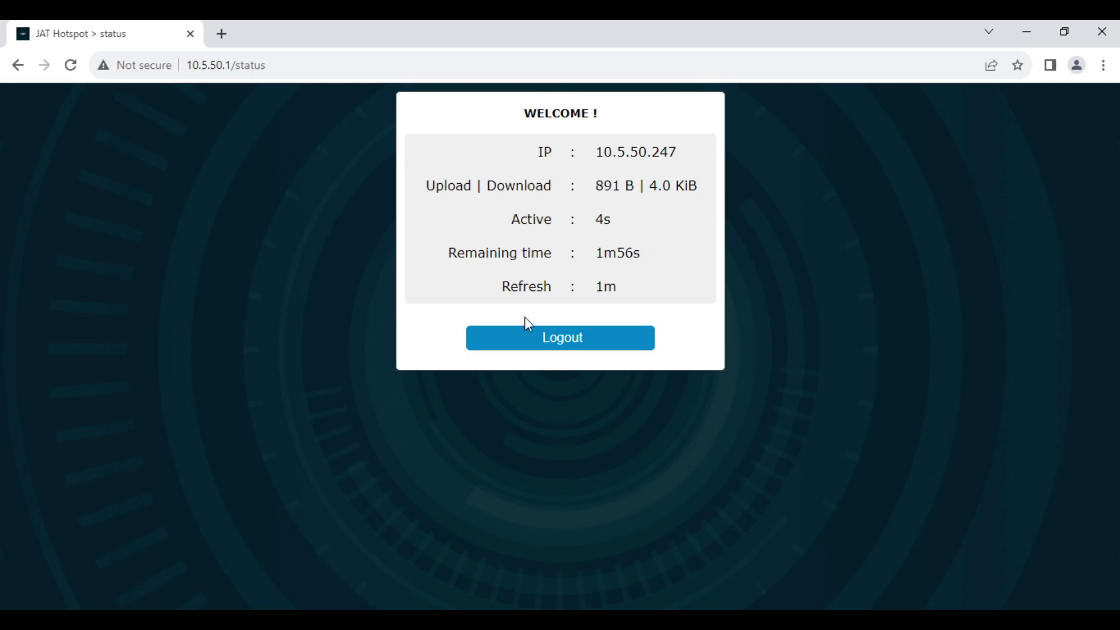
Highlight the 1m56s remaining-time value on the hotspot status page
{"action": "mouse_move", "coordinate": [601, 255]}
{"action": "left_mouse_down"}
{"action": "mouse_move", "coordinate": [645, 261]}
{"action": "mouse_move", "coordinate": [463, 254]}
{"action": "left_mouse_up"}
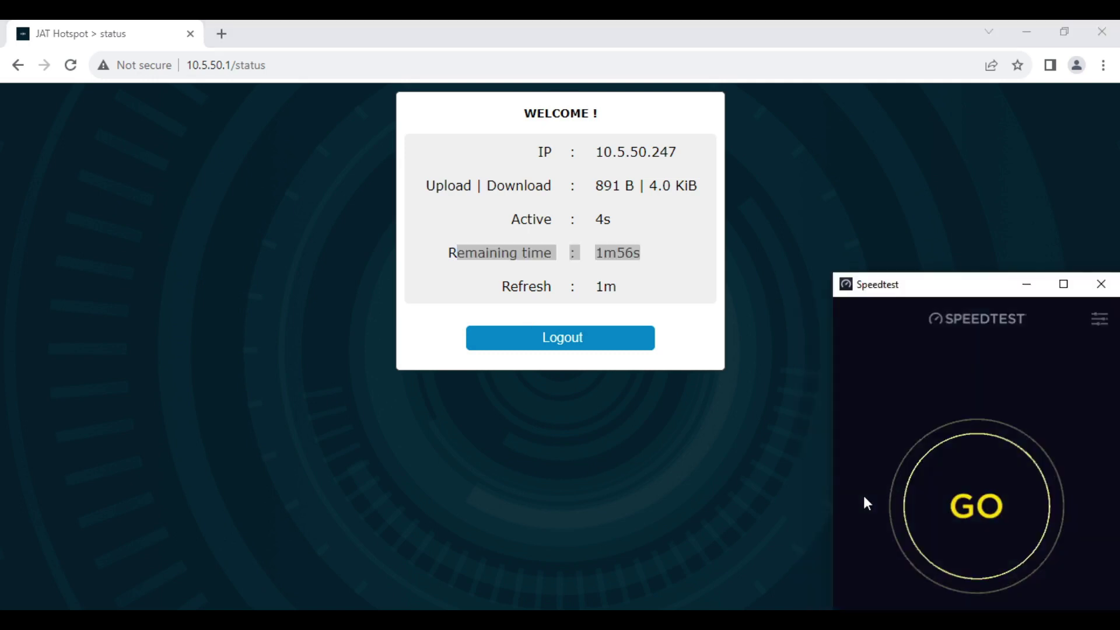
Run a Speedtest on the trial connection, measuring about 1.93 Mbps down and 1.91 up
{"action": "left_click", "coordinate": [969, 515]}
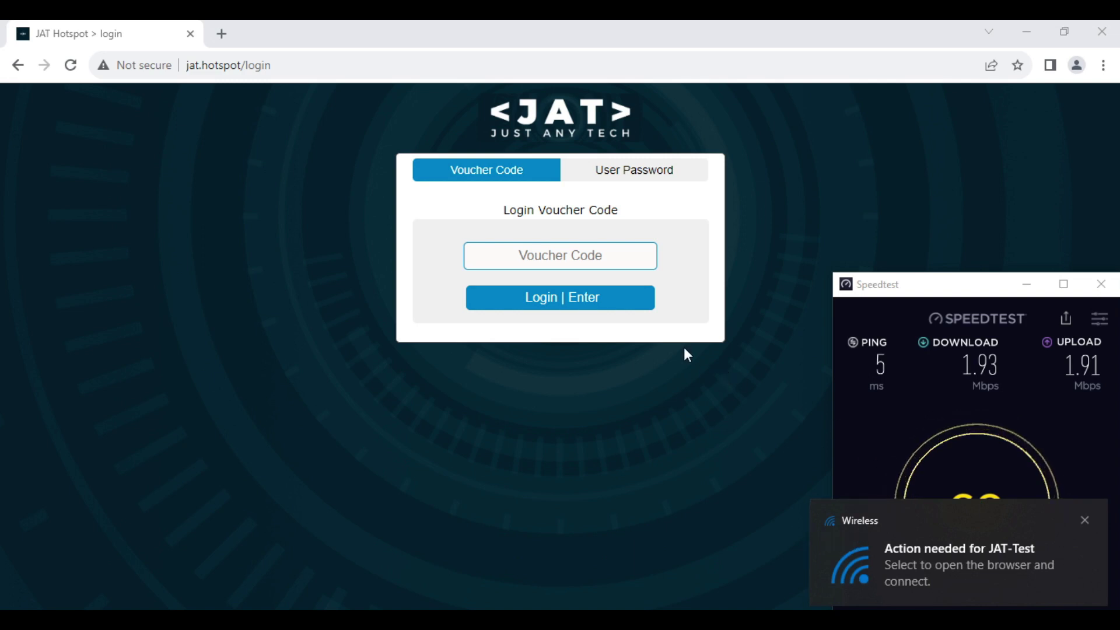
Dismiss the 'Action needed for JAT-Test' Windows notification
{"action": "left_click", "coordinate": [1085, 520]}
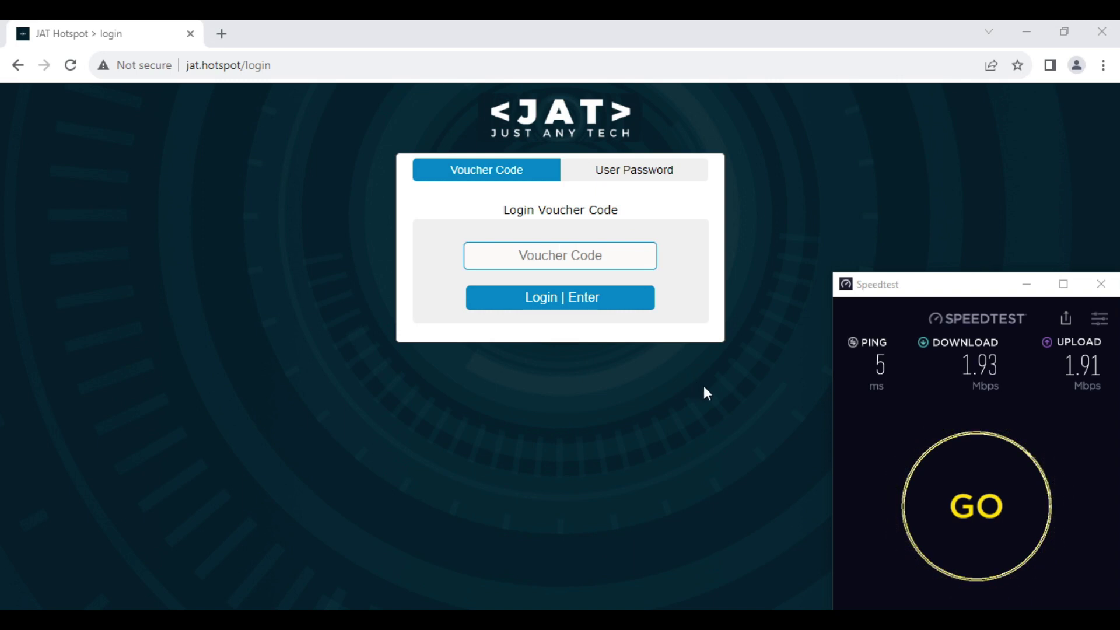
Minimize Speedtest and reload jat.hotspot/login so the trial link returns
{"action": "left_click", "coordinate": [1026, 284]}
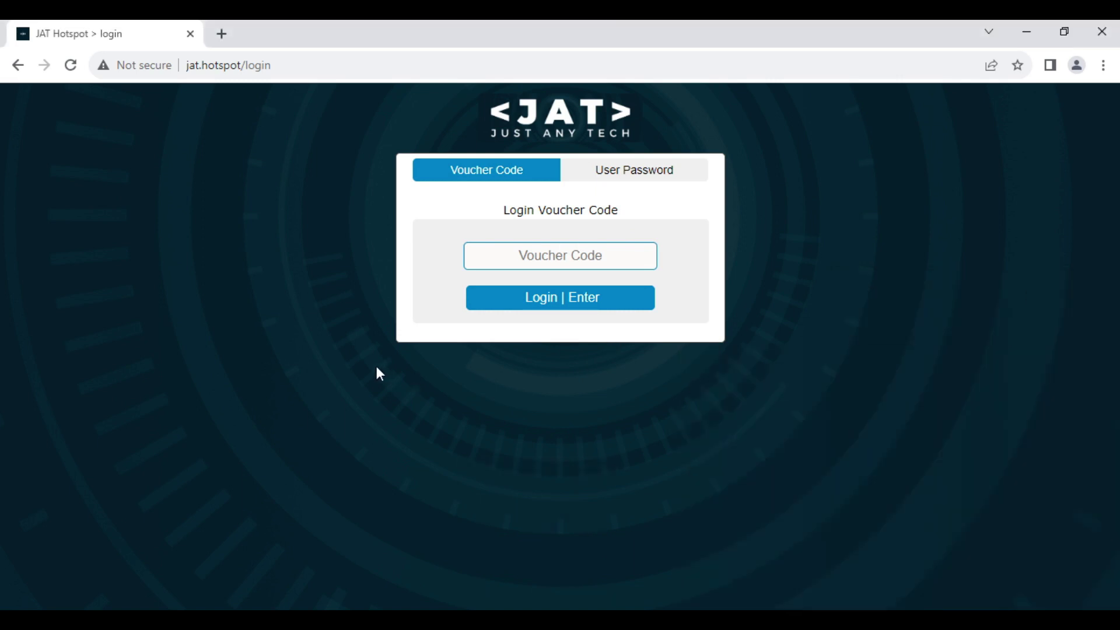
{"action": "left_click", "coordinate": [72, 66]}
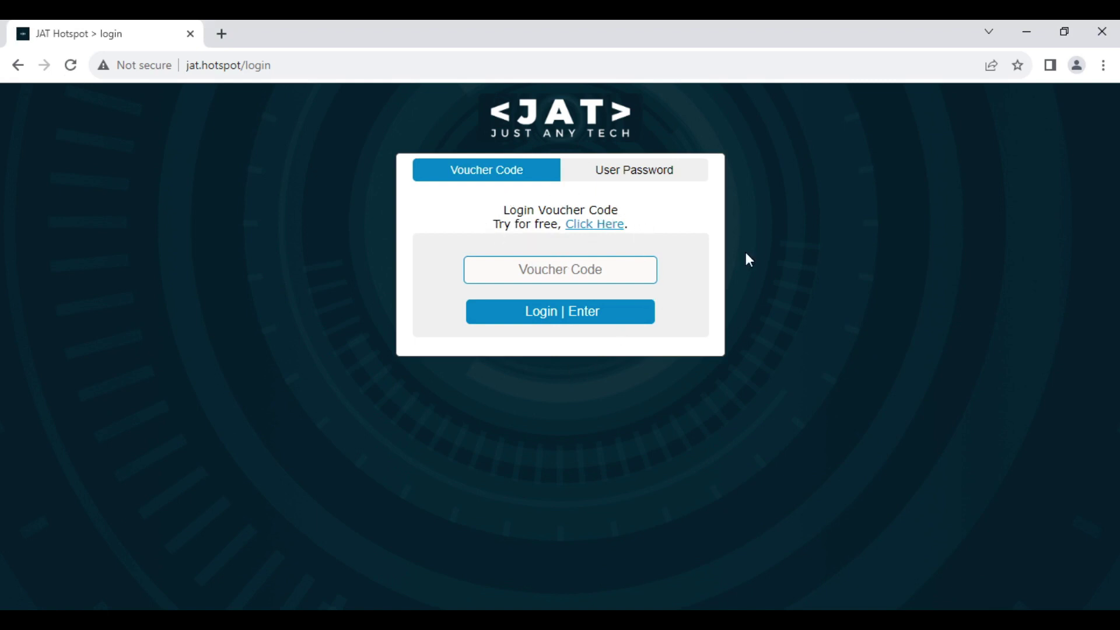
Start a new free trial and rerun the Speedtest measurement
{"action": "left_click", "coordinate": [588, 228]}
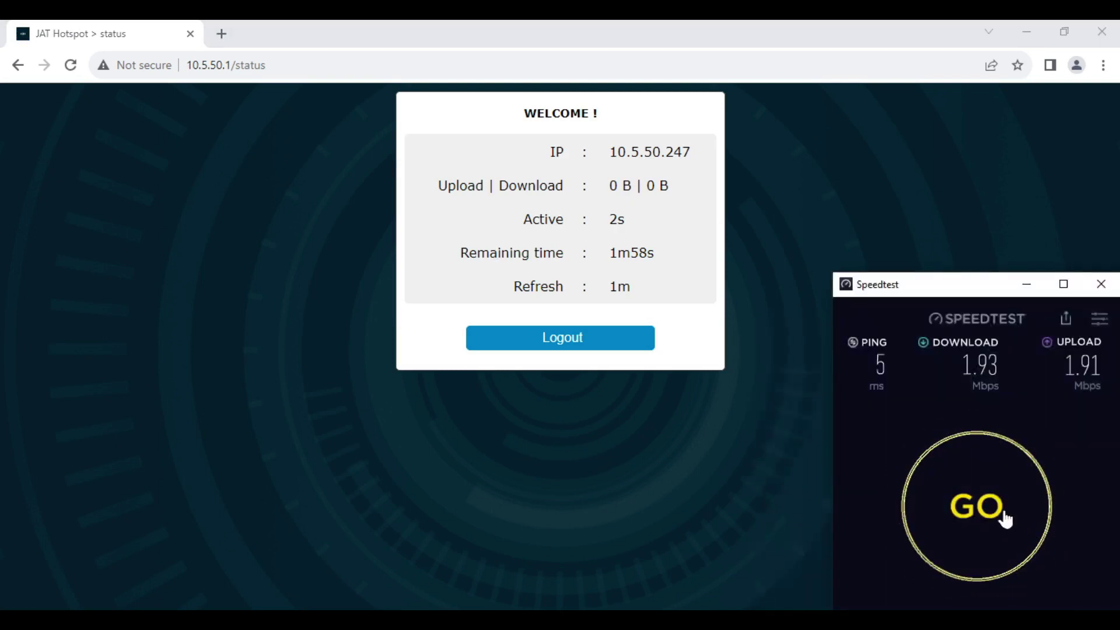
{"action": "left_click", "coordinate": [989, 515]}
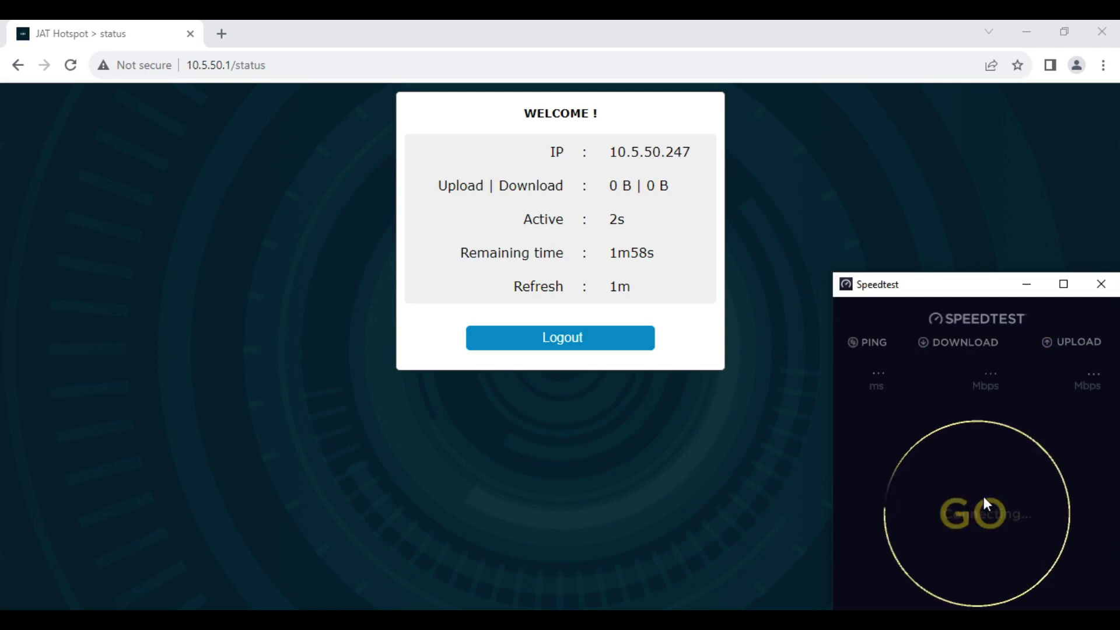